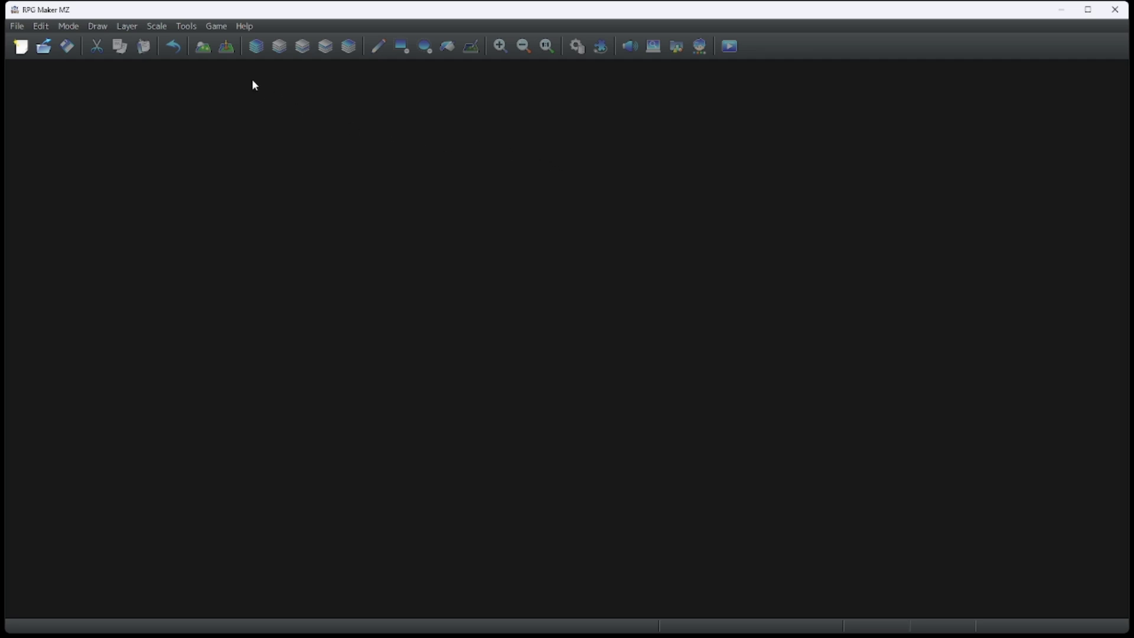
# Create a new project named 'ProjectElemental' with the game title 'Elemental Tales'
pyautogui.click(20, 50)
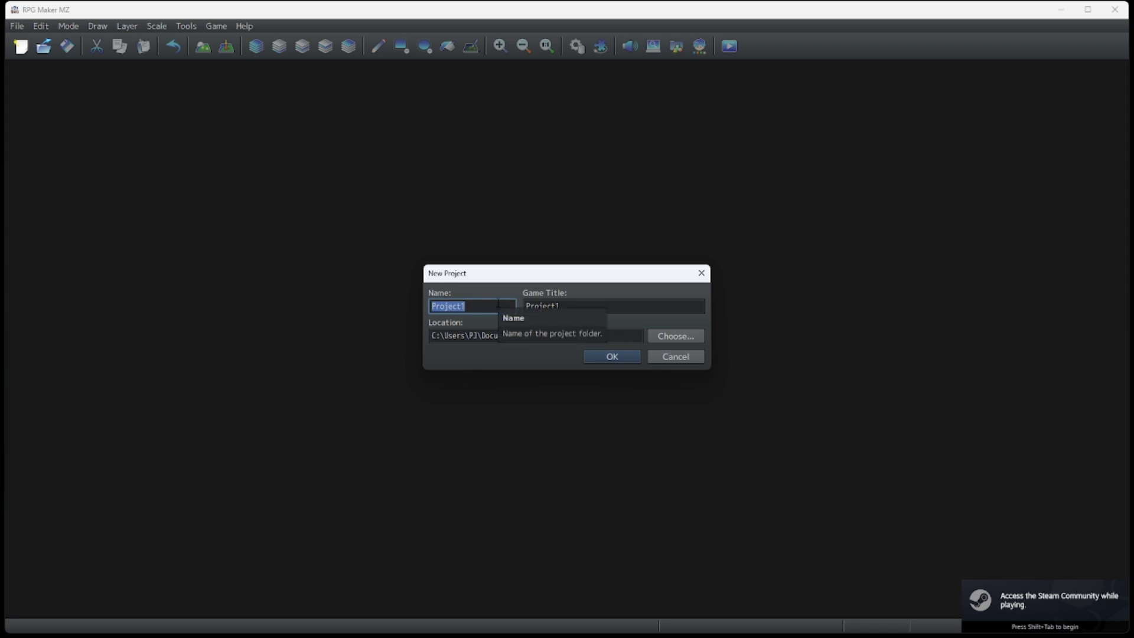
pyautogui.write('Pr')
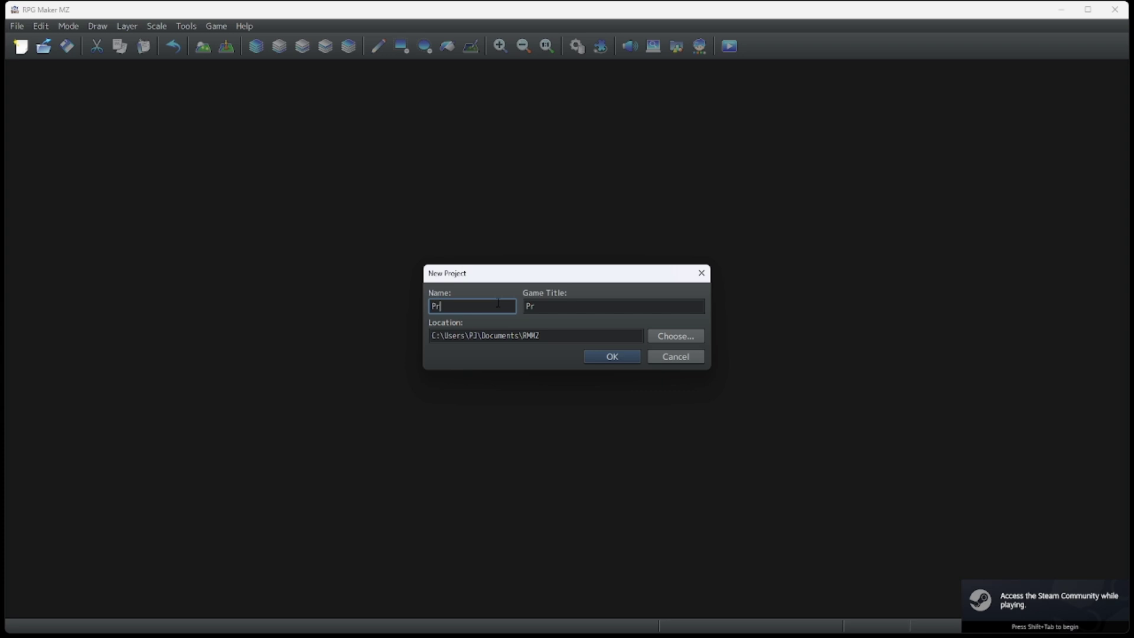
pyautogui.write('ojectElemental')
pyautogui.press('Tab')
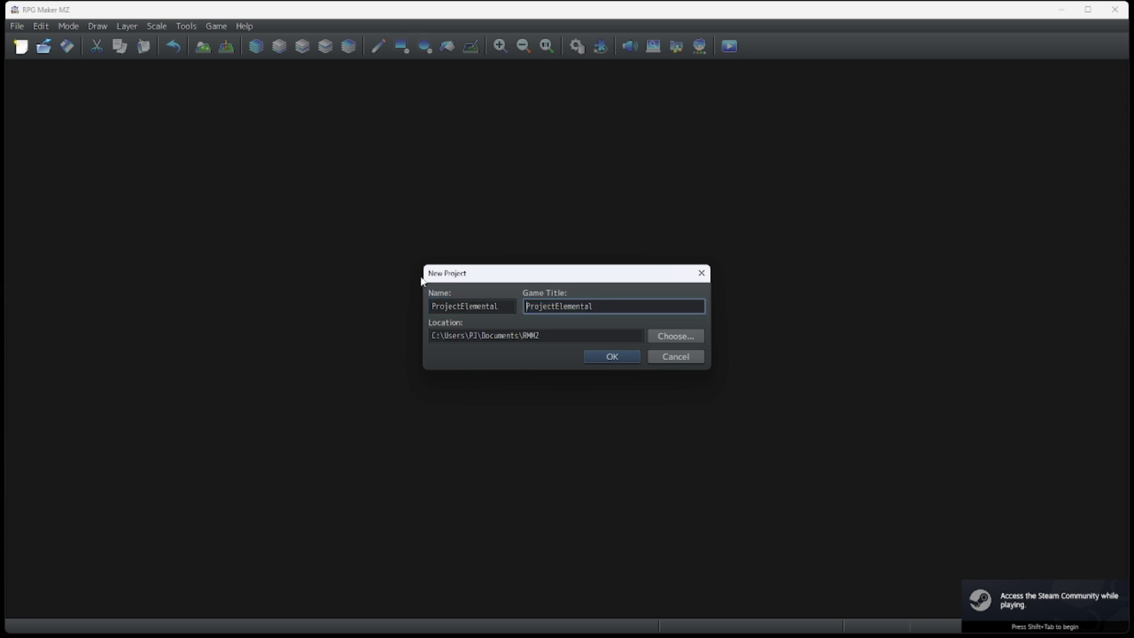
pyautogui.write('Elemental Tales')
pyautogui.click(614, 358)
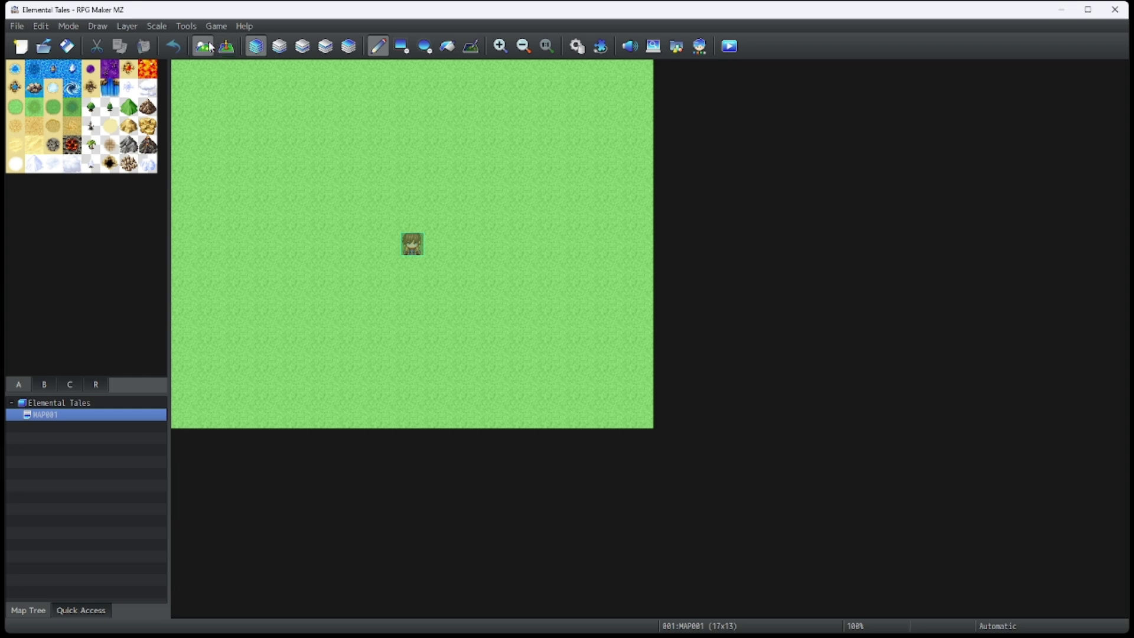
# Switch to Event mode and back to Map mode, pick the Rectangle tool, then zoom in and out
pyautogui.click(224, 48)
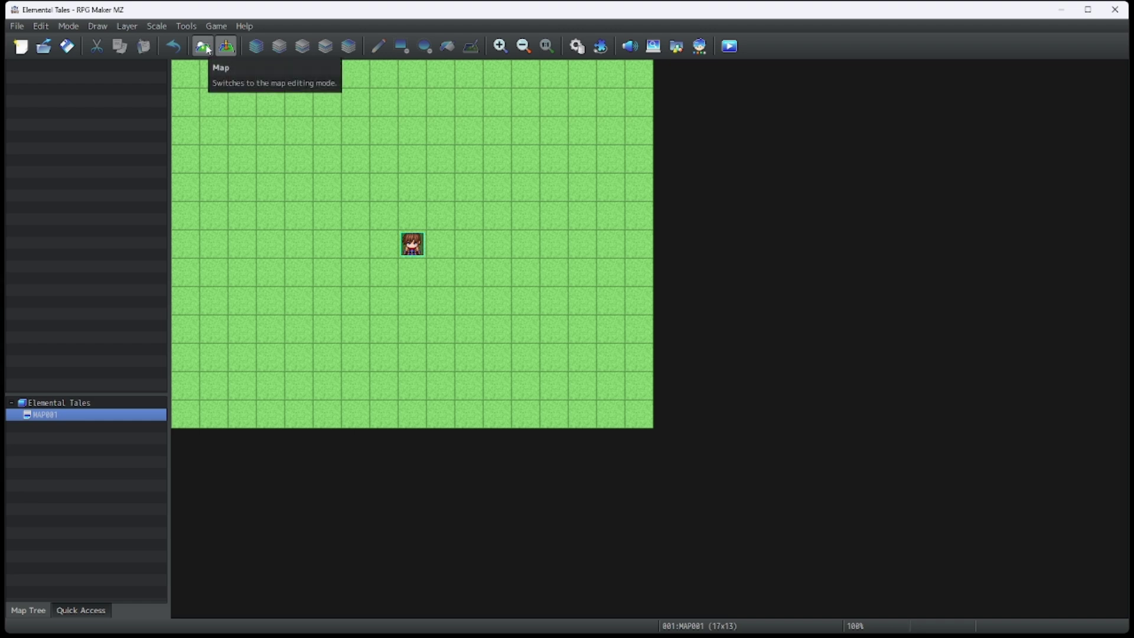
pyautogui.click(204, 47)
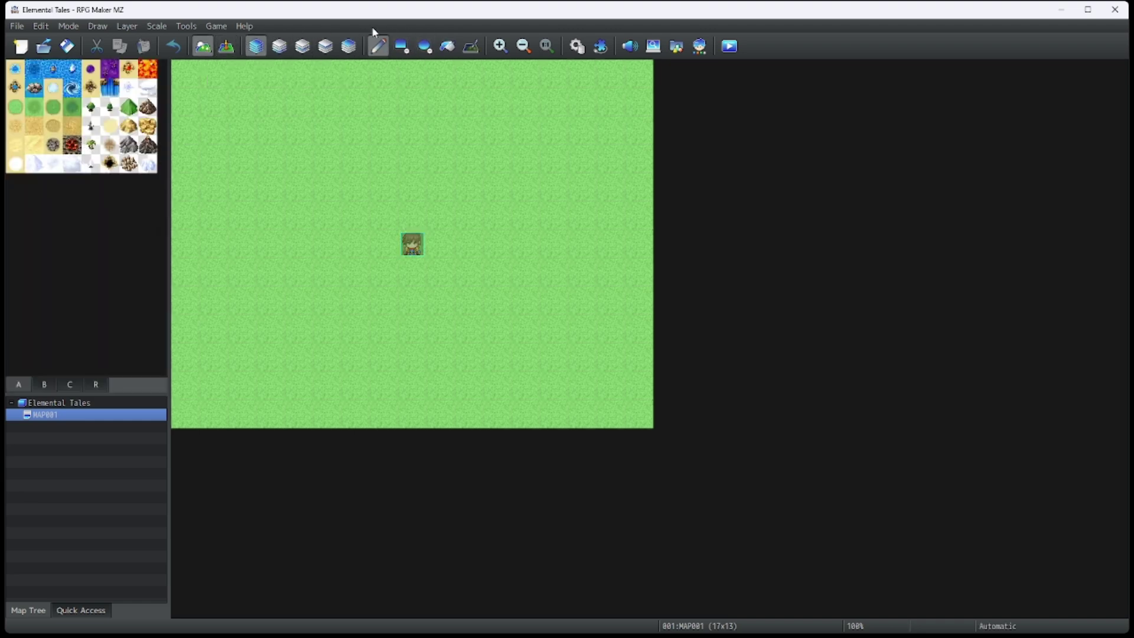
pyautogui.click(402, 46)
pyautogui.click(500, 46)
pyautogui.click(500, 46)
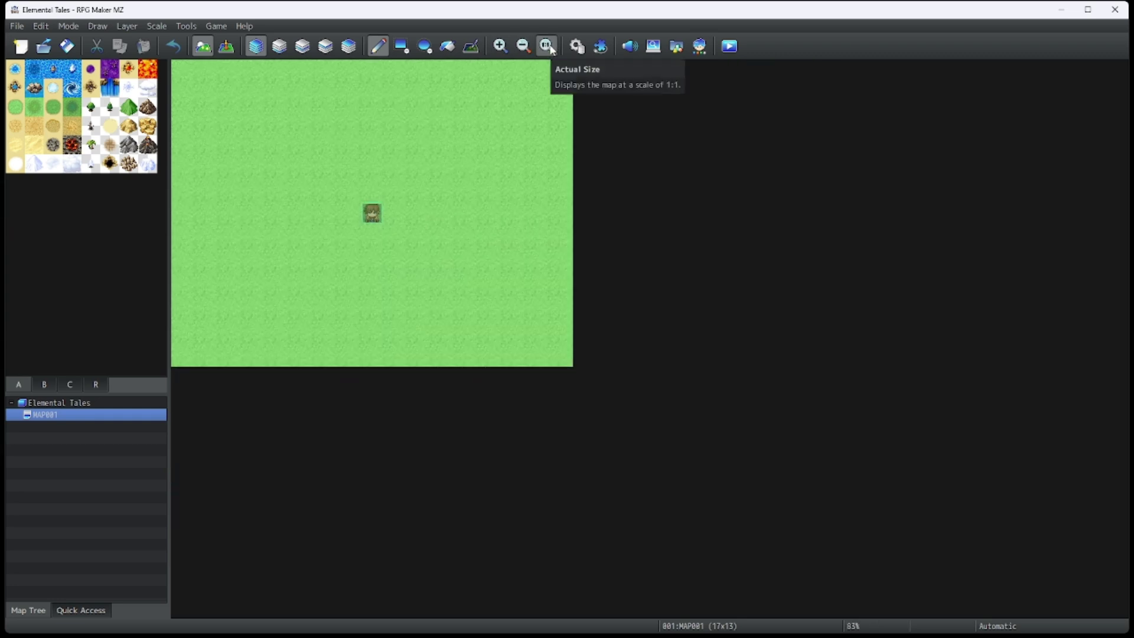
# Show MAP001 at actual 1:1 size, then attempt to start a playtest
pyautogui.click(547, 46)
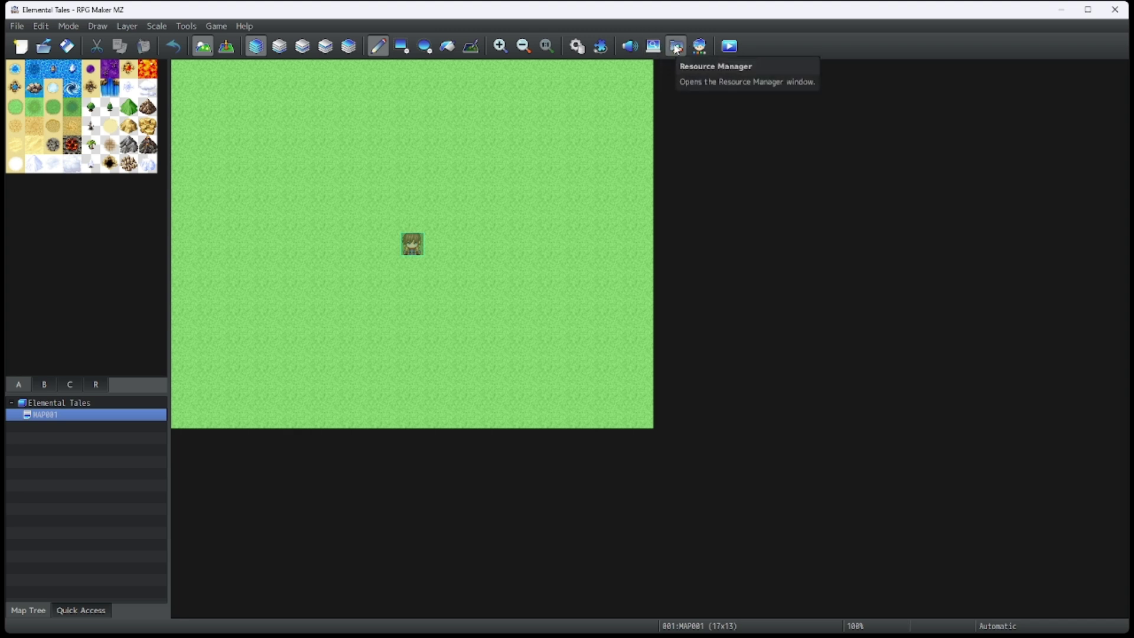
pyautogui.click(736, 48)
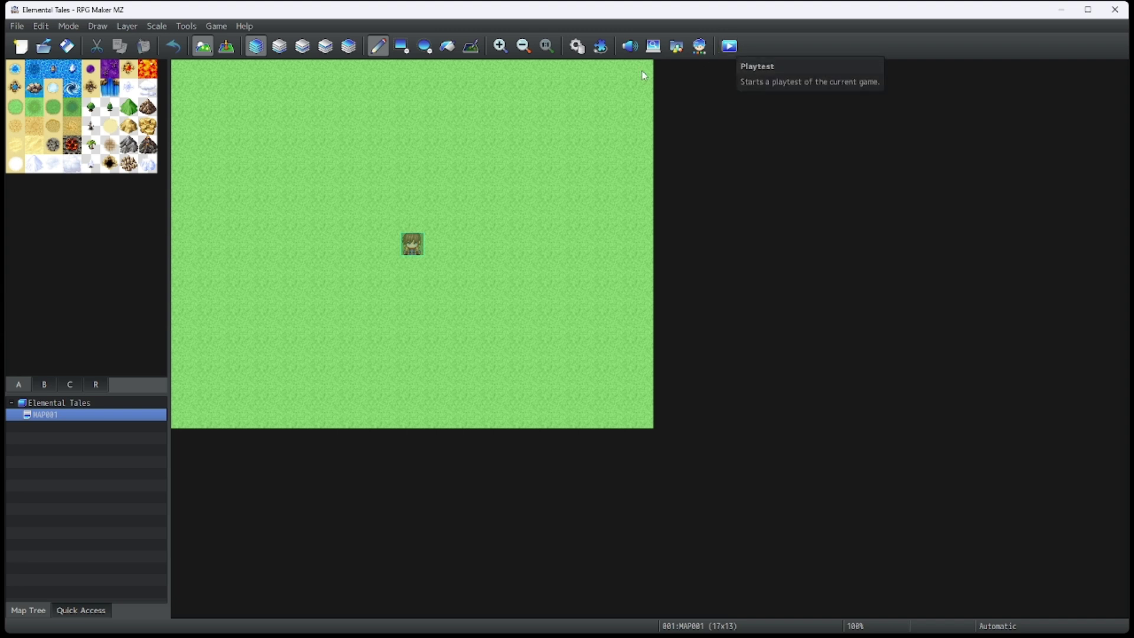
# Playtest Elemental Tales and choose New Game on the title screen
pyautogui.click(730, 48)
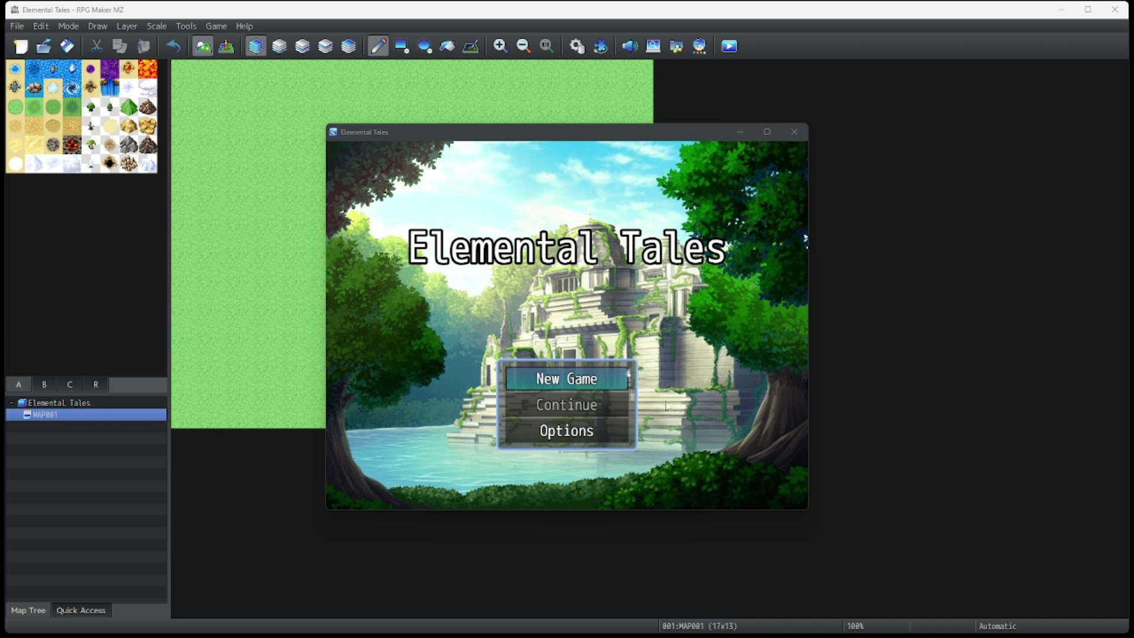
pyautogui.click(660, 346)
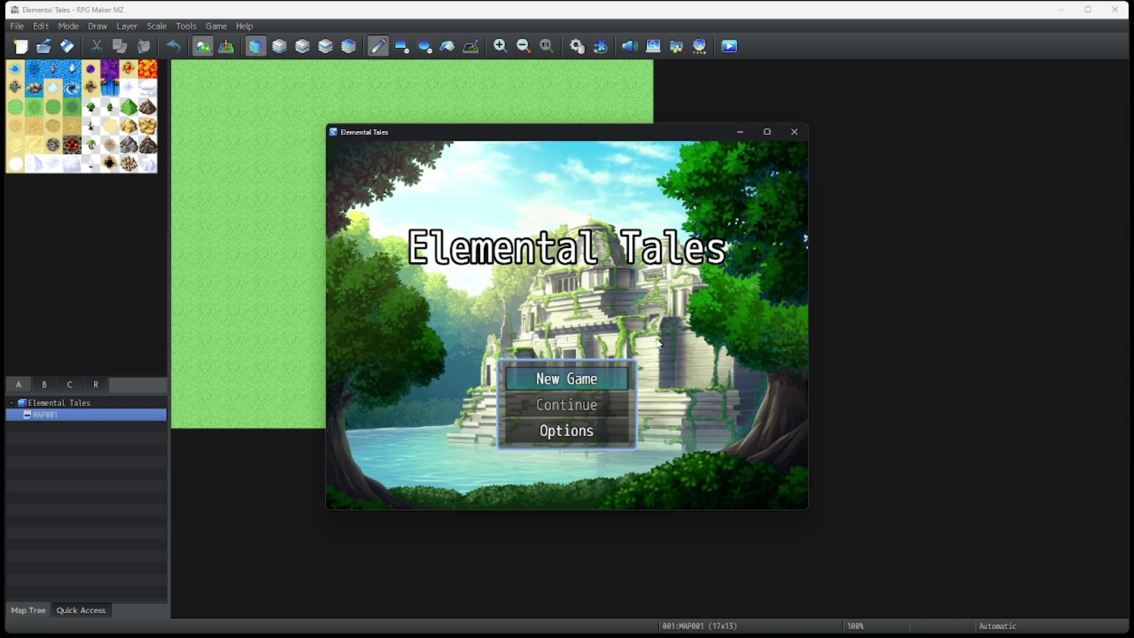
pyautogui.click(571, 381)
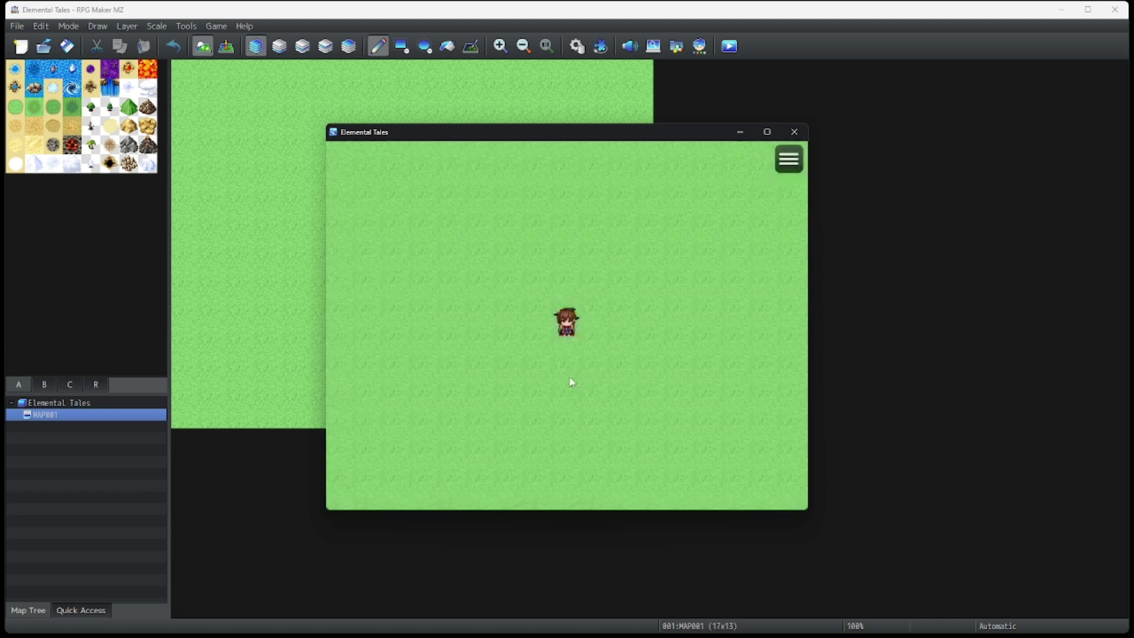
# Maximize the game window, then view and dismiss the party's main menu
pyautogui.click(774, 131)
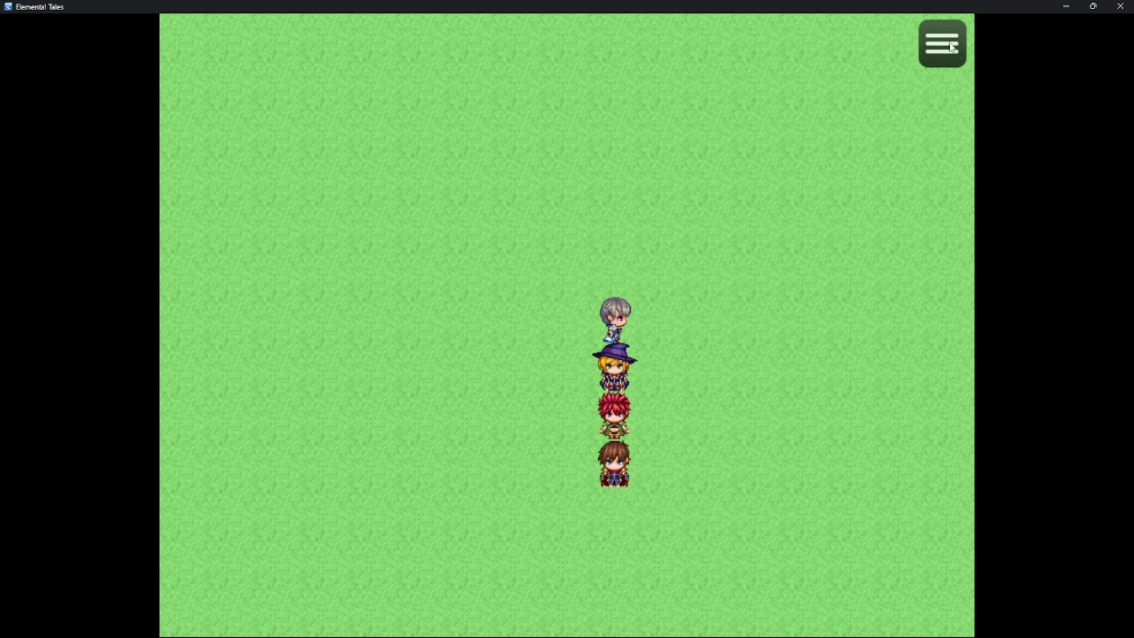
pyautogui.click(916, 81)
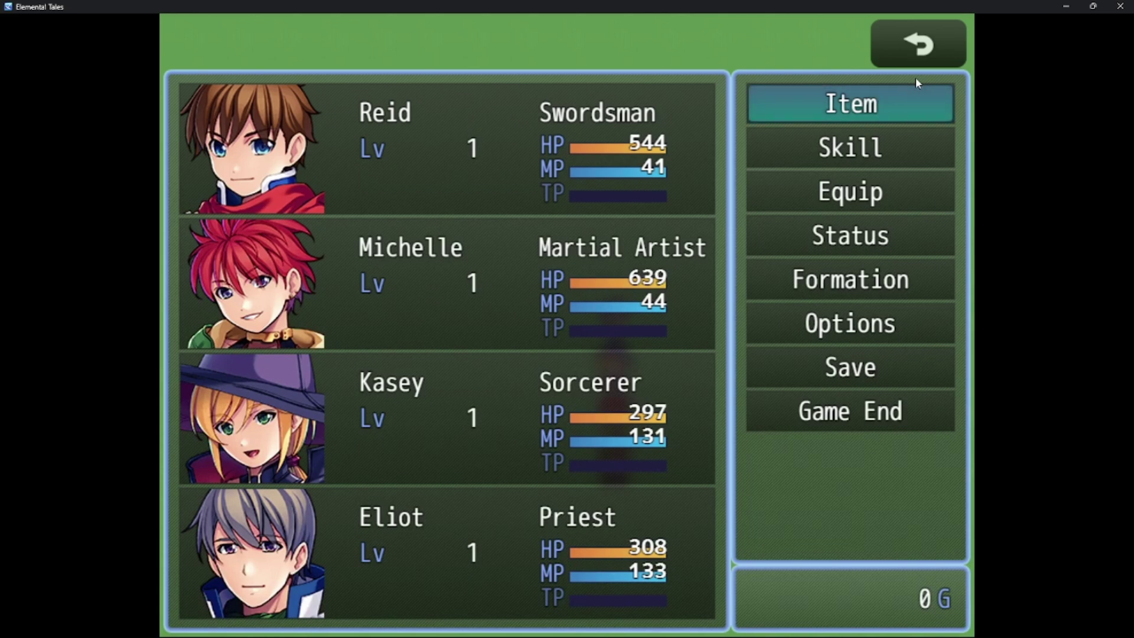
pyautogui.press('Escape')
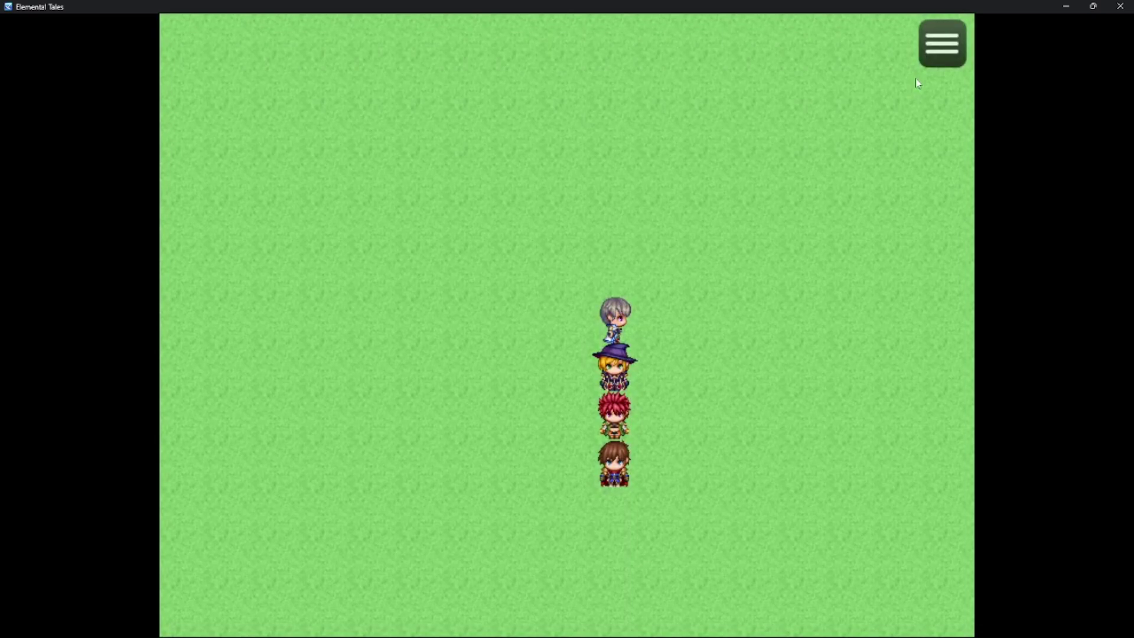
# Walk the party left, up, right and down across the grass, then close the playtest
pyautogui.press('Left')
pyautogui.press('Left')
pyautogui.press('Left')
pyautogui.press('Left')
pyautogui.press('Left')
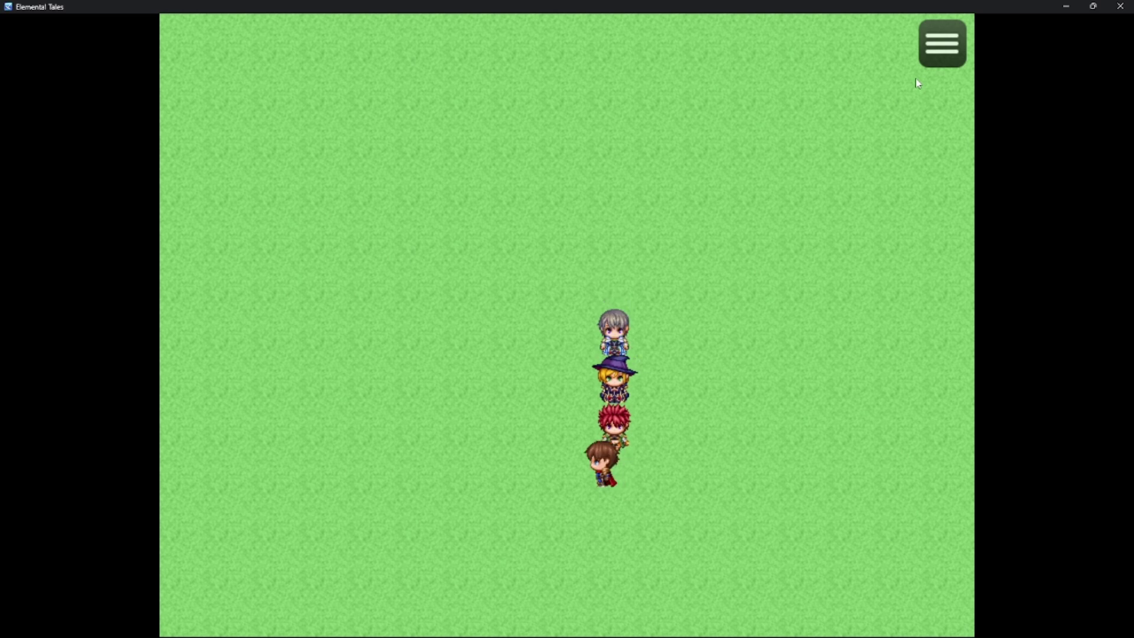
pyautogui.press('Up')
pyautogui.press('Up')
pyautogui.press('Up')
pyautogui.press('Up')
pyautogui.press('Up')
pyautogui.press('Right')
pyautogui.press('Right')
pyautogui.press('Right')
pyautogui.press('Right')
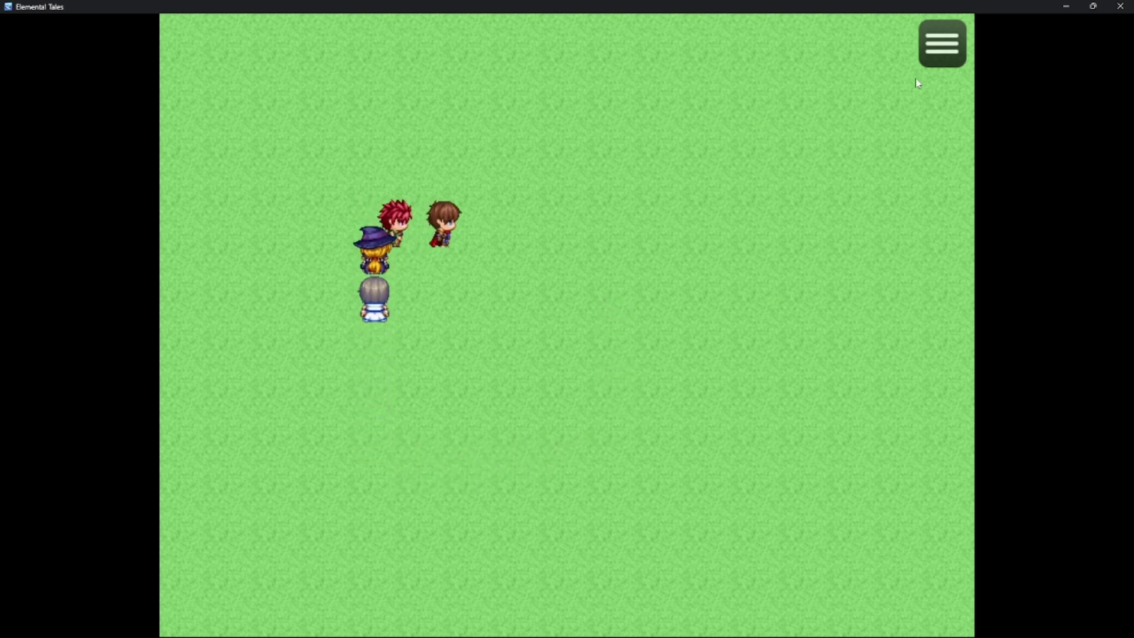
pyautogui.press('Down')
pyautogui.press('Down')
pyautogui.press('Down')
pyautogui.press('Down')
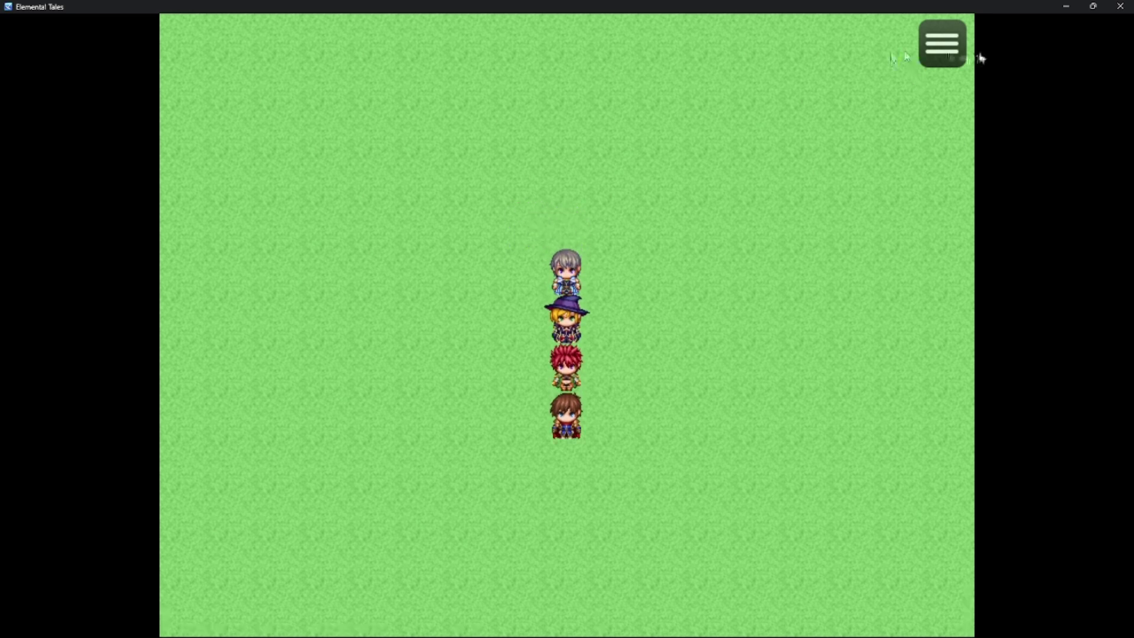
pyautogui.click(1112, 7)
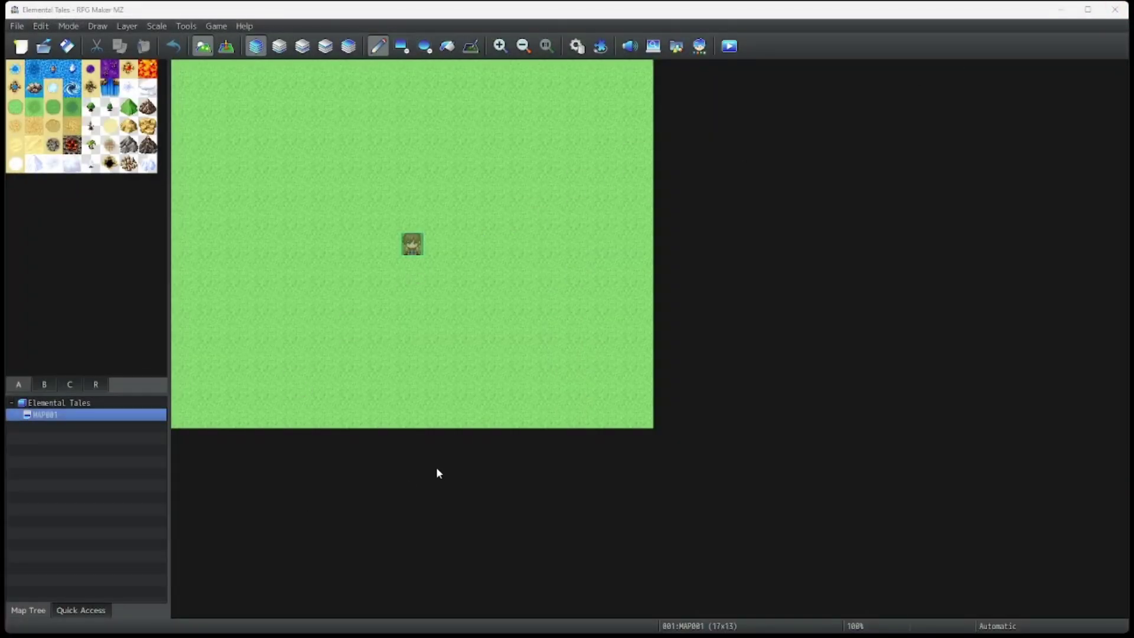